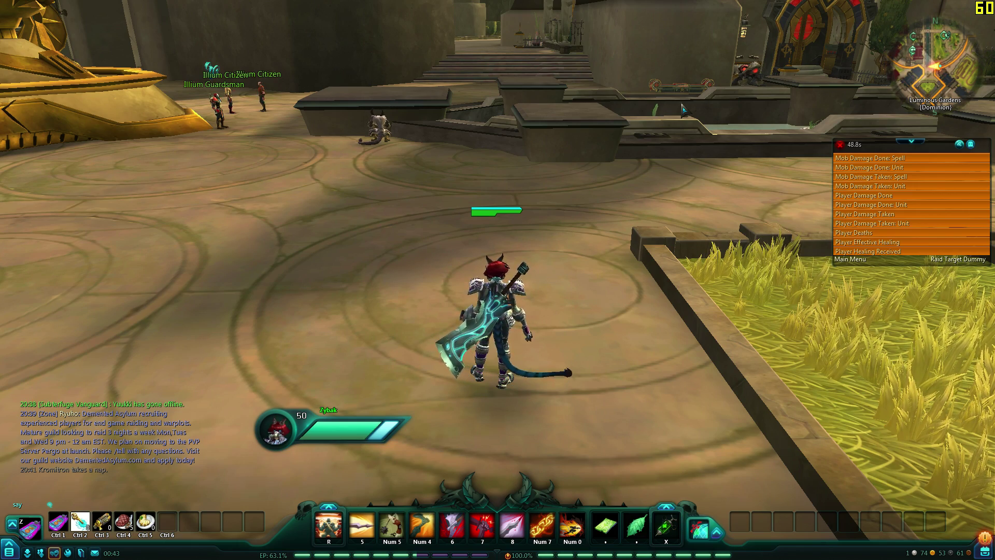
# - Switch to Windows Explorer and open the TrackMaster_0.5.0 zip archive from the Downloads folder
pyautogui.press('super')
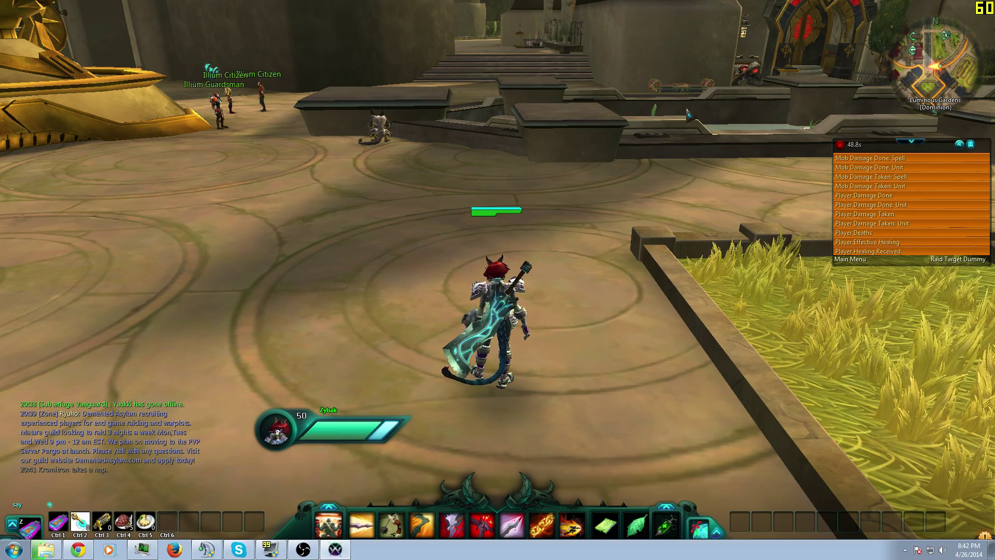
pyautogui.press('super')
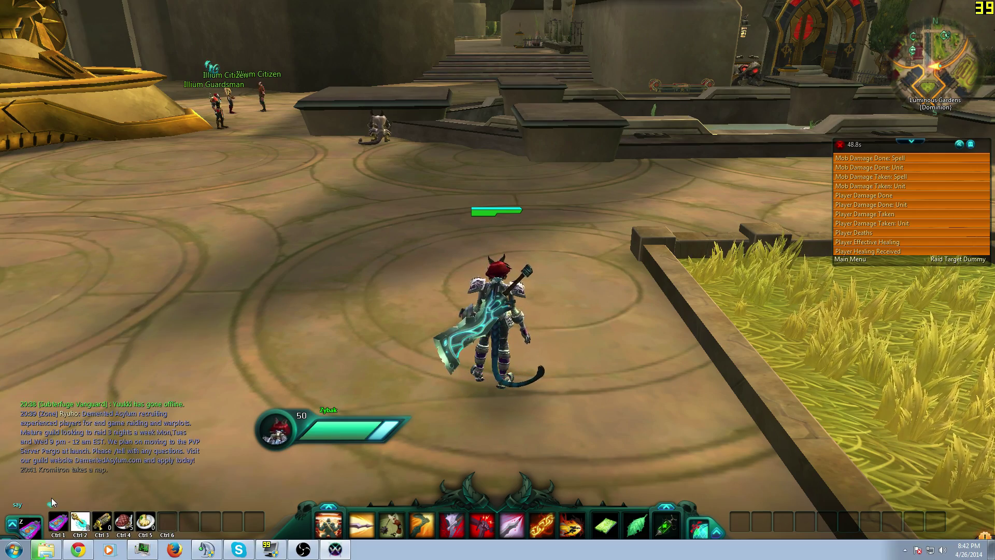
pyautogui.click(45, 550)
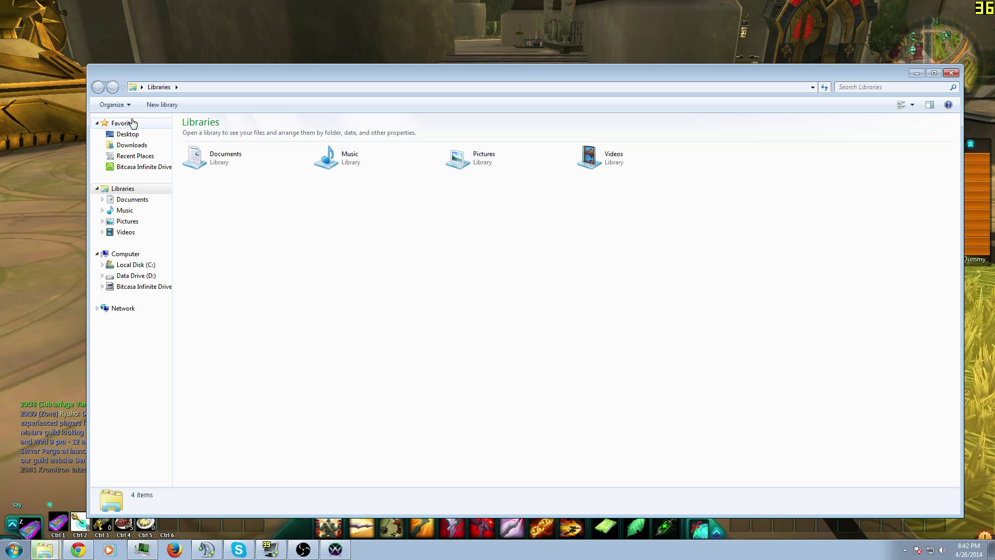
pyautogui.click(124, 148)
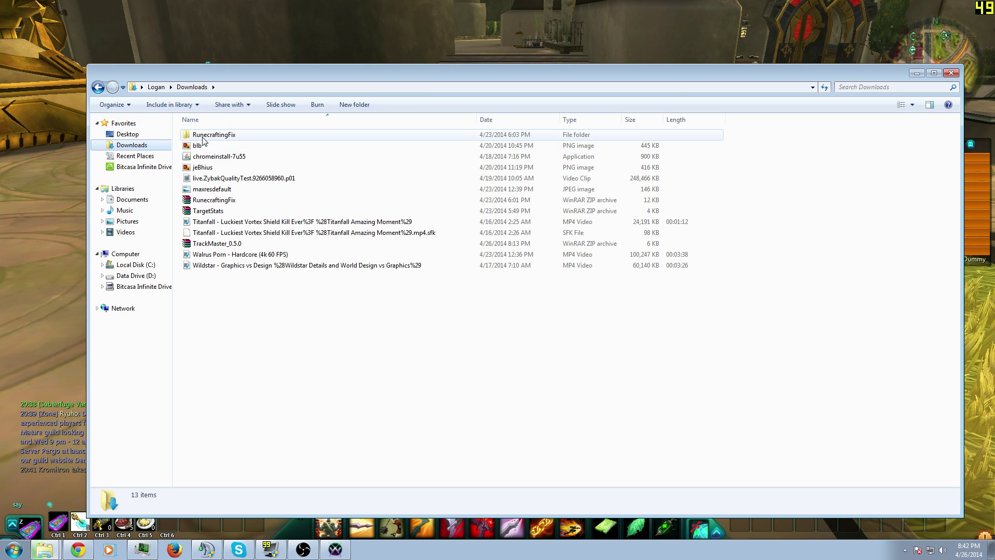
pyautogui.doubleClick(209, 245)
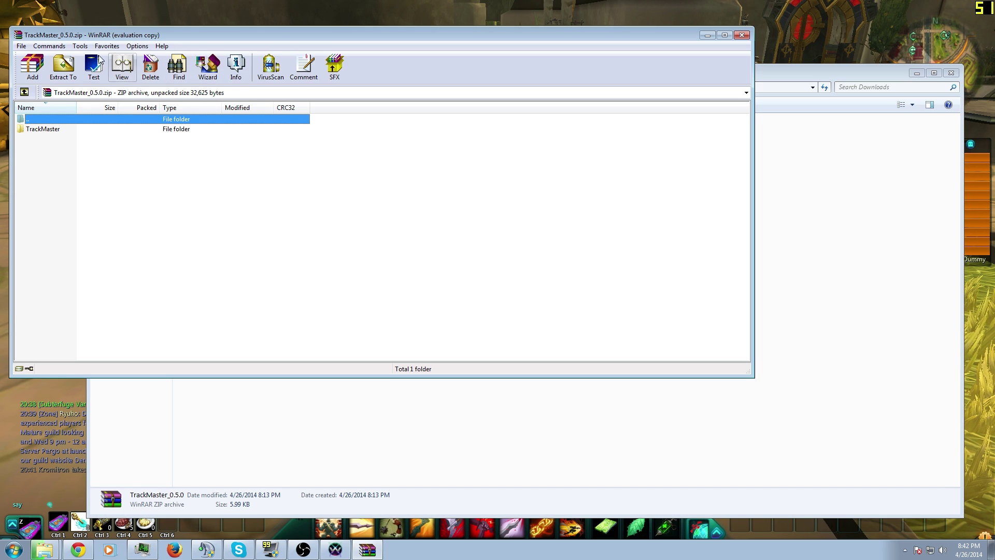
# - Extract the archive to a TrackMaster_0.5.0 folder in Downloads, dismissing the licence reminder, and close WinRAR
pyautogui.click(64, 68)
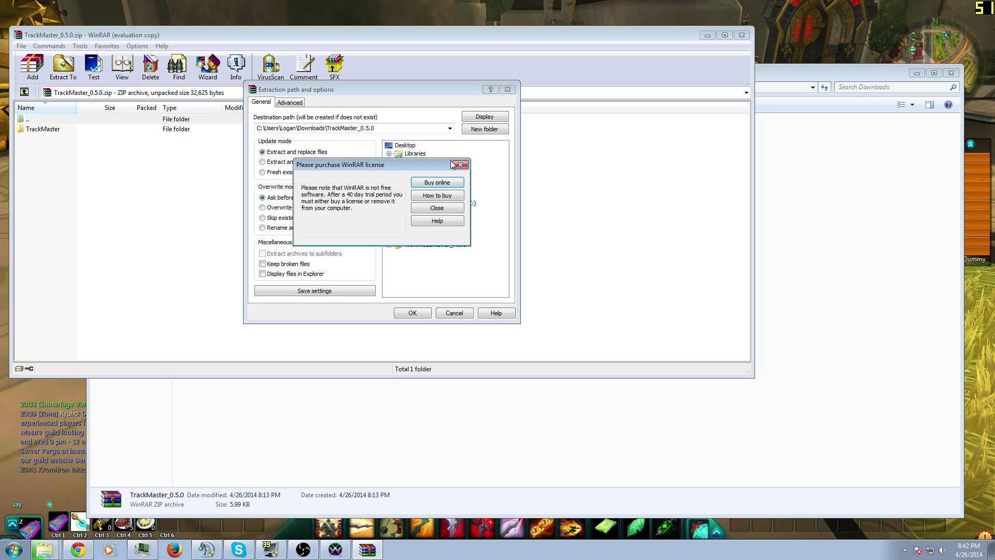
pyautogui.click(459, 166)
pyautogui.click(416, 313)
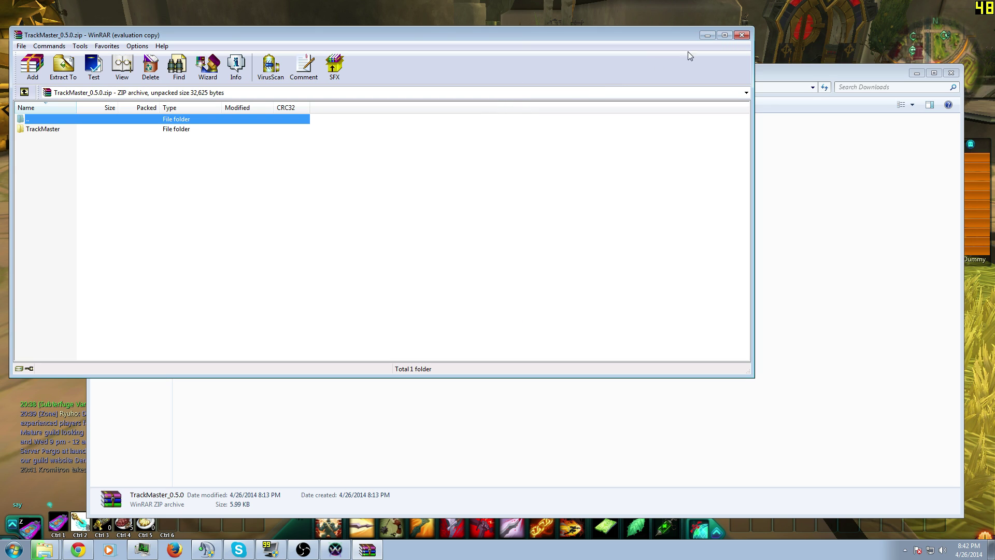
pyautogui.click(741, 35)
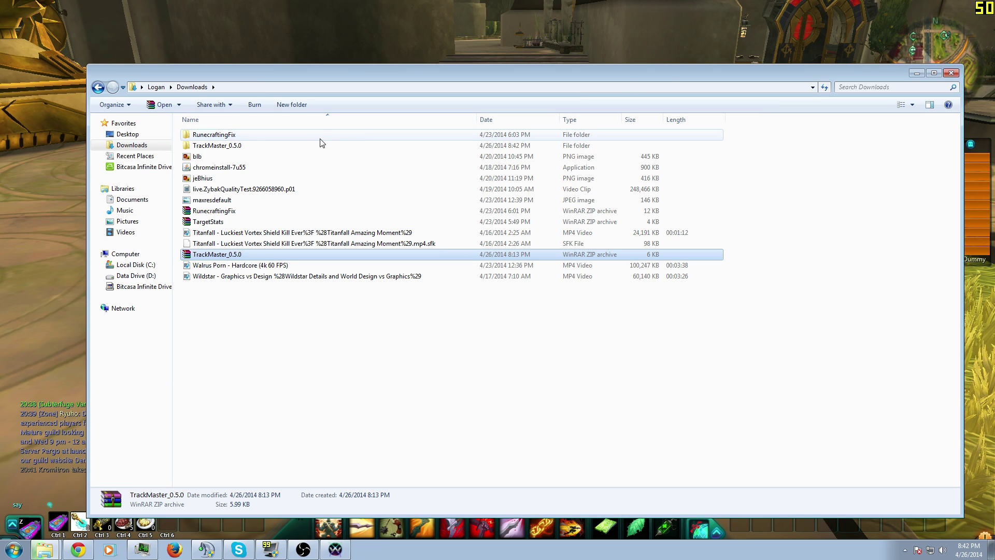
# - Compare the folder structure inside the extracted TrackMaster_0.5.0 folder with the contents of the RunecraftingFix folder
pyautogui.click(220, 146)
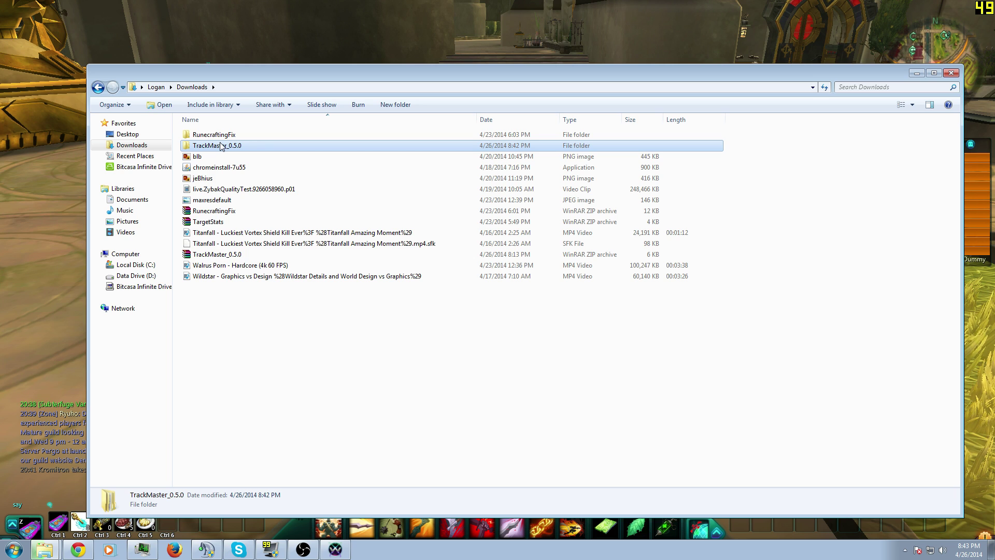
pyautogui.doubleClick(230, 145)
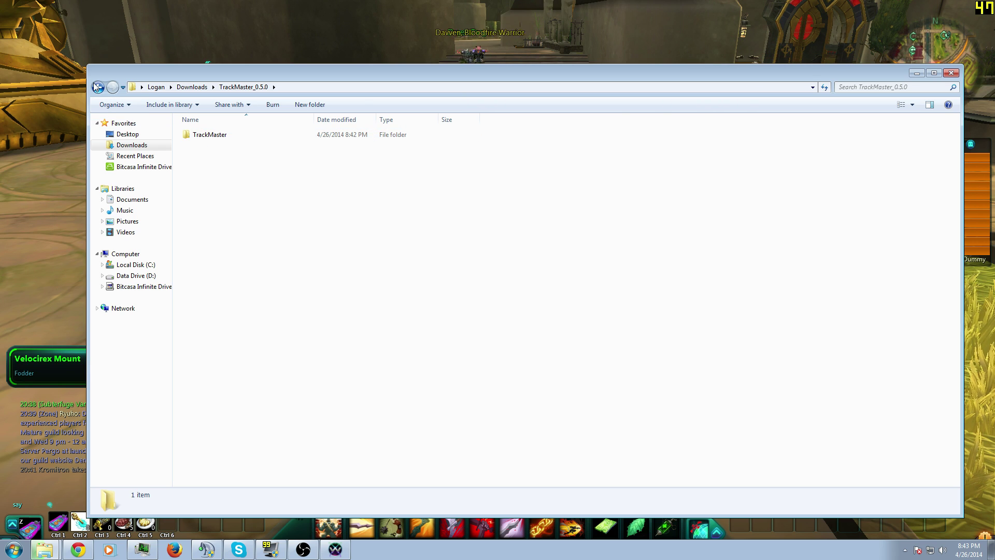
pyautogui.press('BackSpace')
pyautogui.click(210, 139)
pyautogui.doubleClick(210, 140)
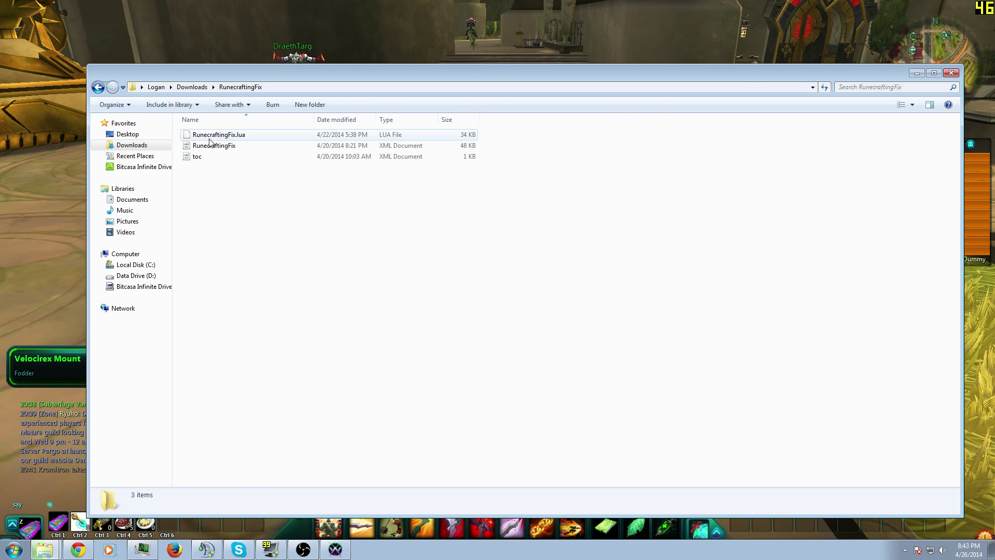
pyautogui.click(97, 87)
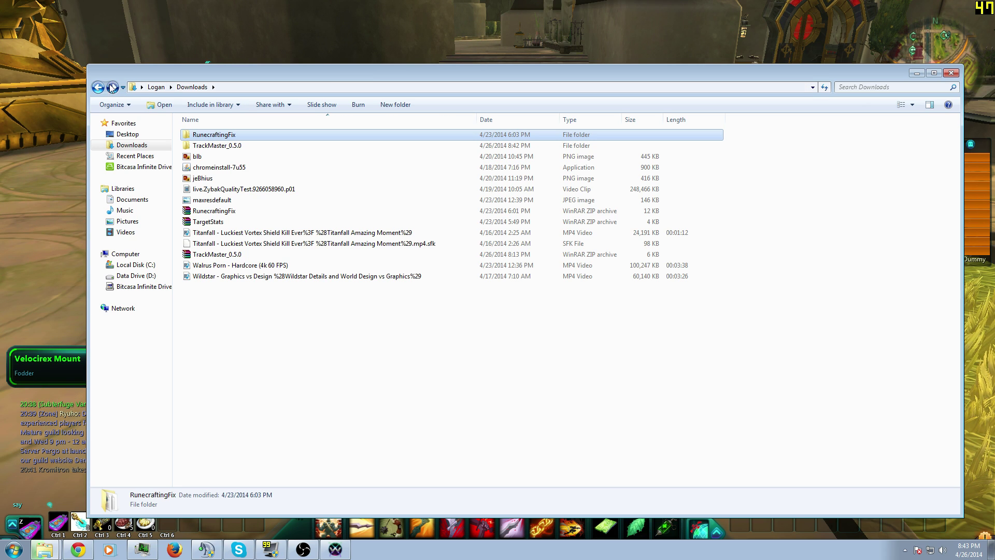
# - Copy the TrackMaster folder from inside TrackMaster_0.5.0 and close the file window
pyautogui.doubleClick(231, 146)
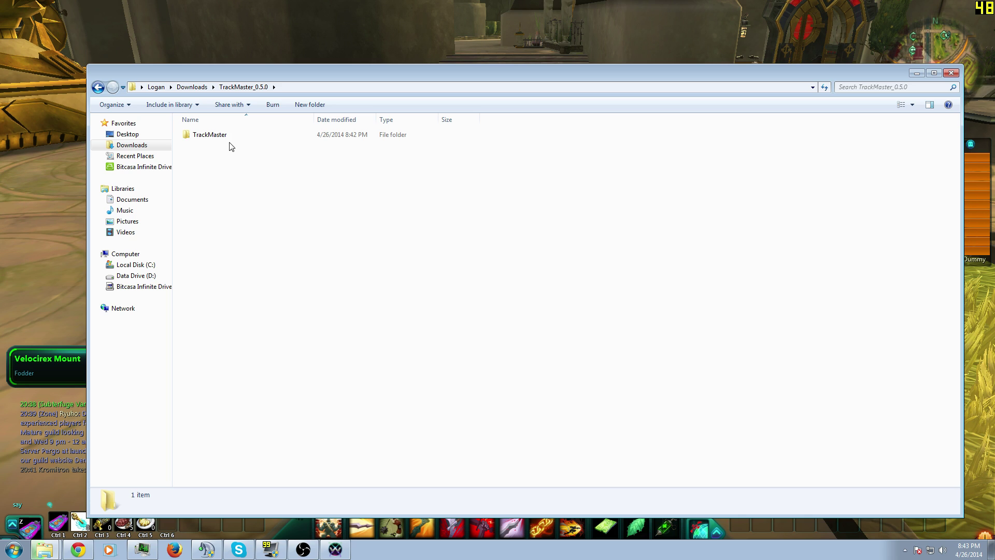
pyautogui.click(219, 136)
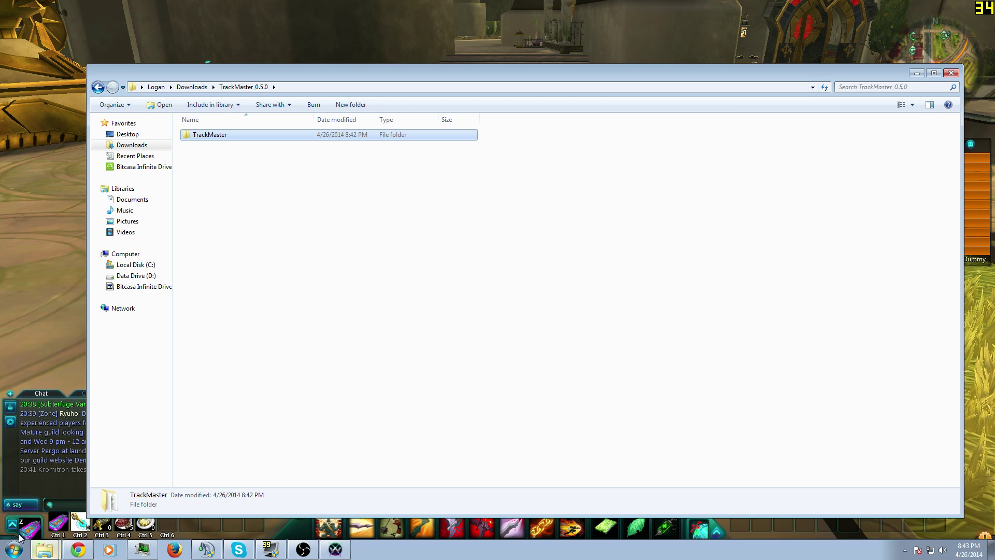
pyautogui.click(951, 73)
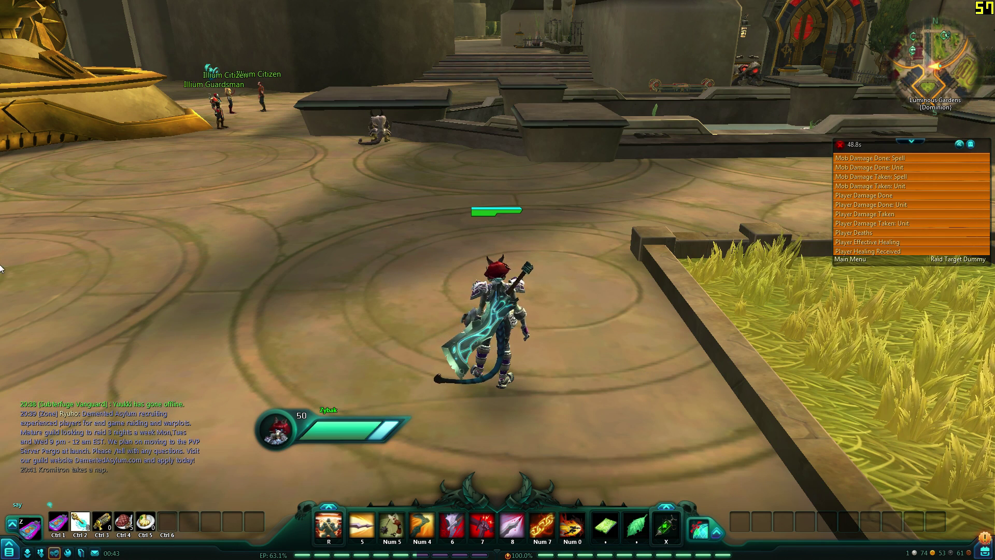
# - Search Windows for %appdata% and open the Roaming folder
pyautogui.click(15, 550)
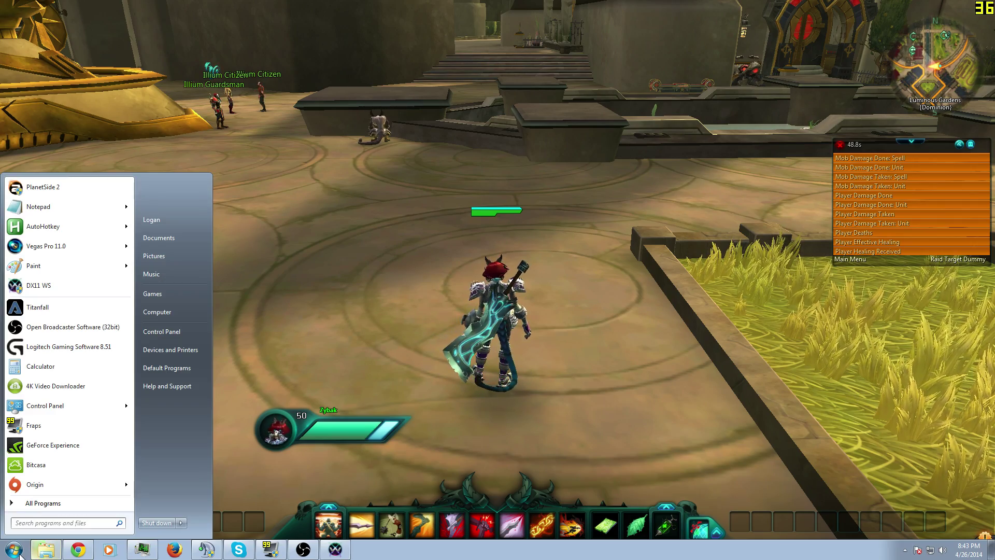
pyautogui.write('%appdata')
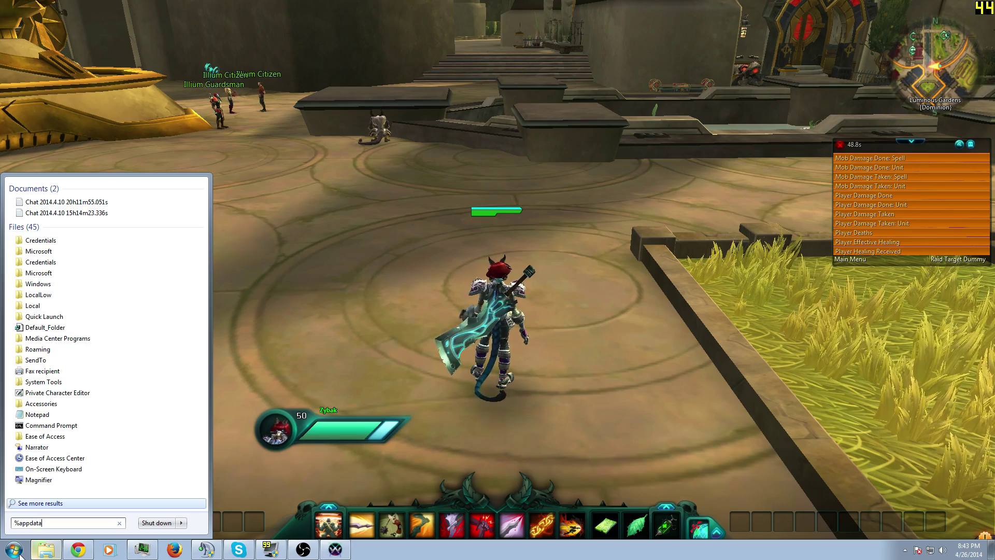
pyautogui.write('%')
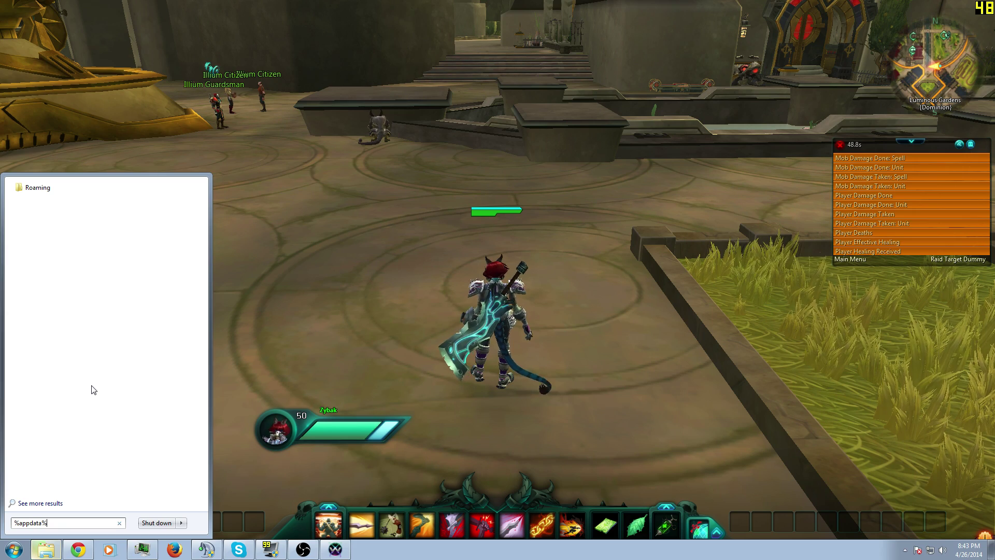
pyautogui.click(64, 196)
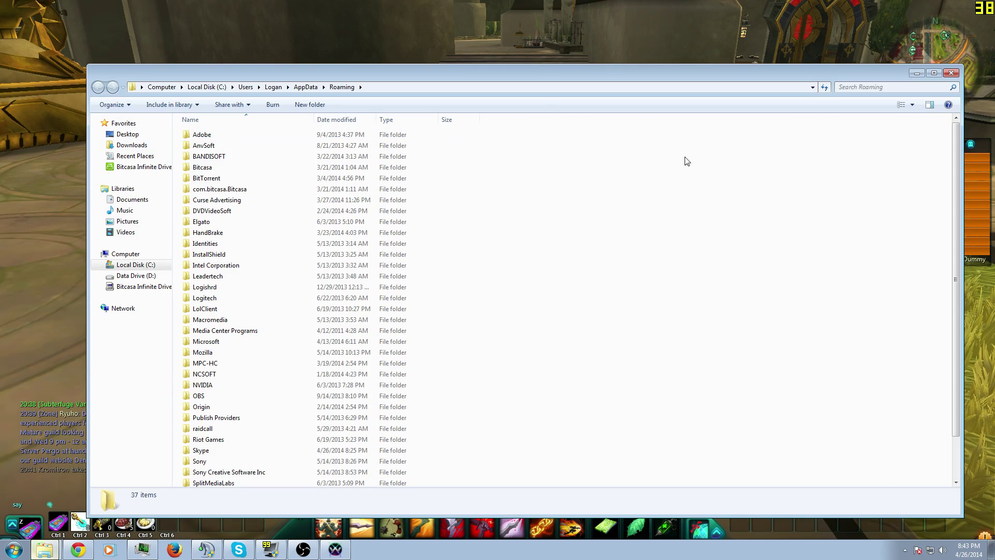
# - Navigate from the Roaming folder to the Addons folder at NCSOFT\WildStar\Addons
pyautogui.moveTo(952, 135); pyautogui.dragTo(943, 170)
pyautogui.click(250, 186)
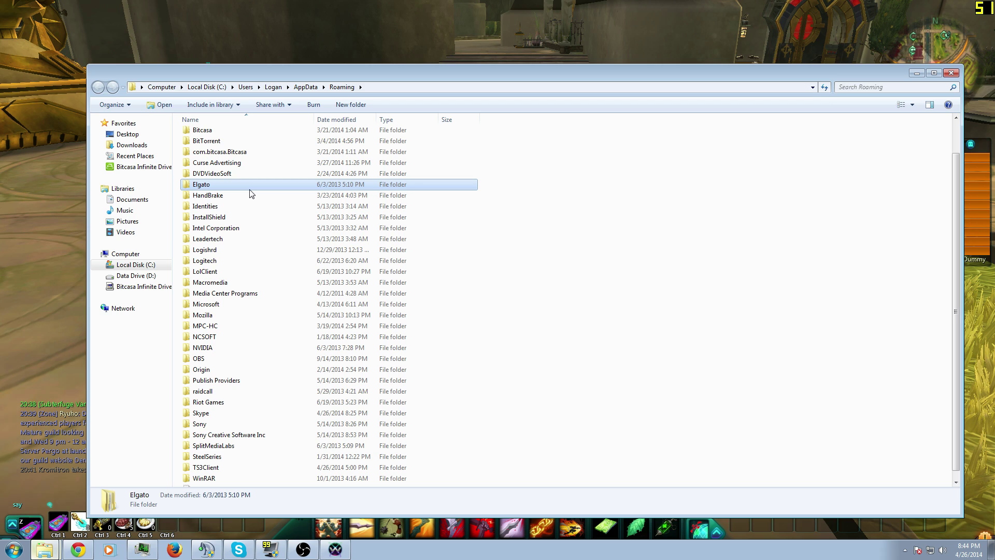
pyautogui.press('n')
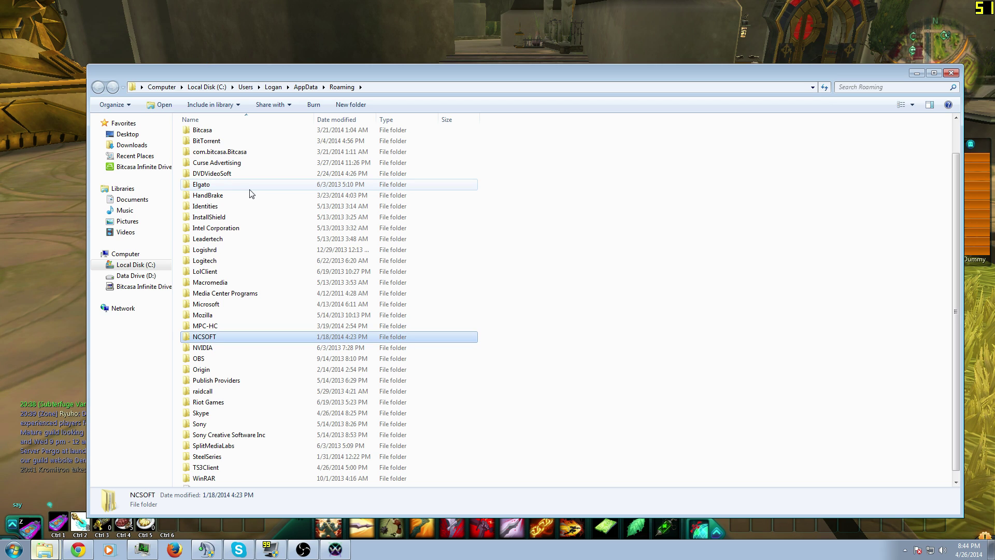
pyautogui.doubleClick(218, 339)
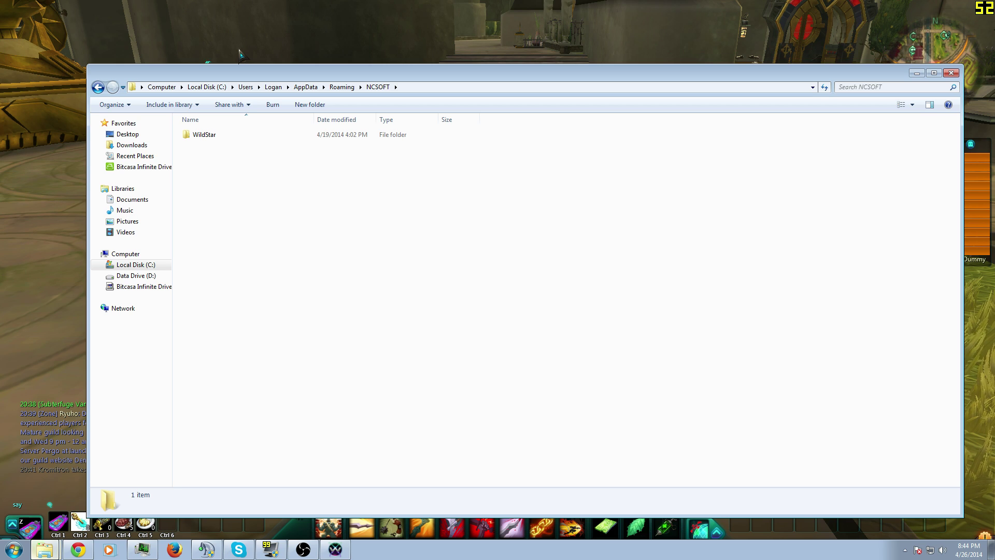
pyautogui.doubleClick(202, 136)
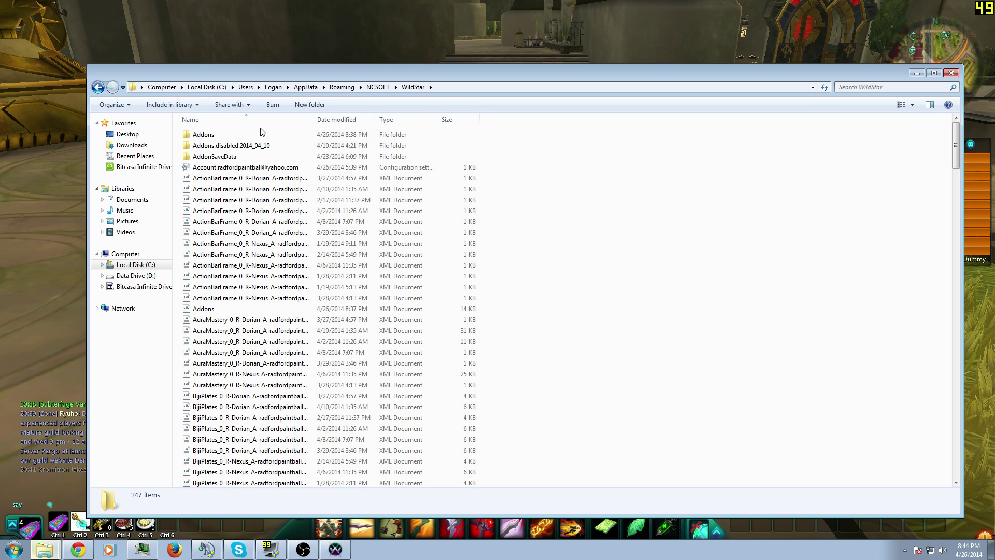
pyautogui.doubleClick(228, 136)
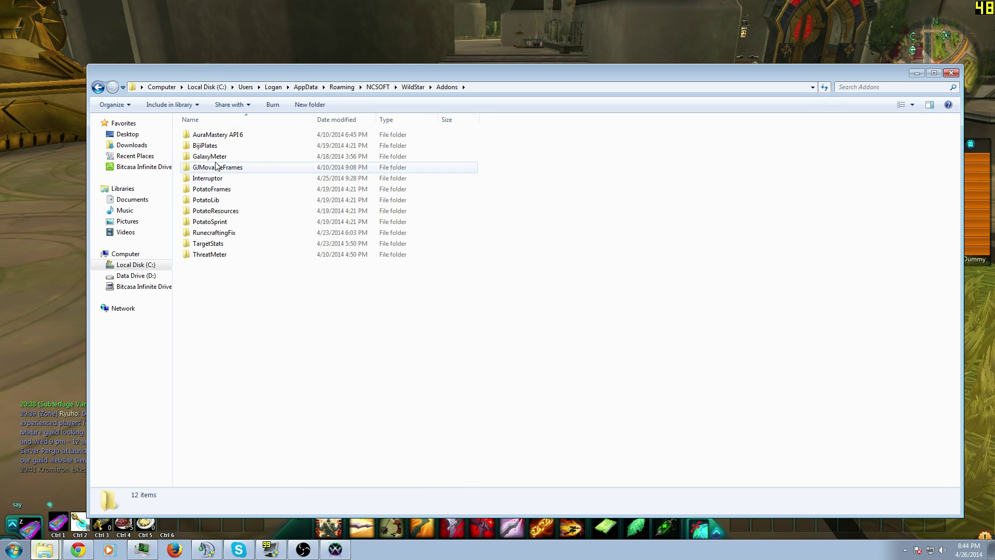
# - Paste the TrackMaster folder into the WildStar Addons folder and close the file window
pyautogui.rightClick(270, 336)
pyautogui.click(306, 412)
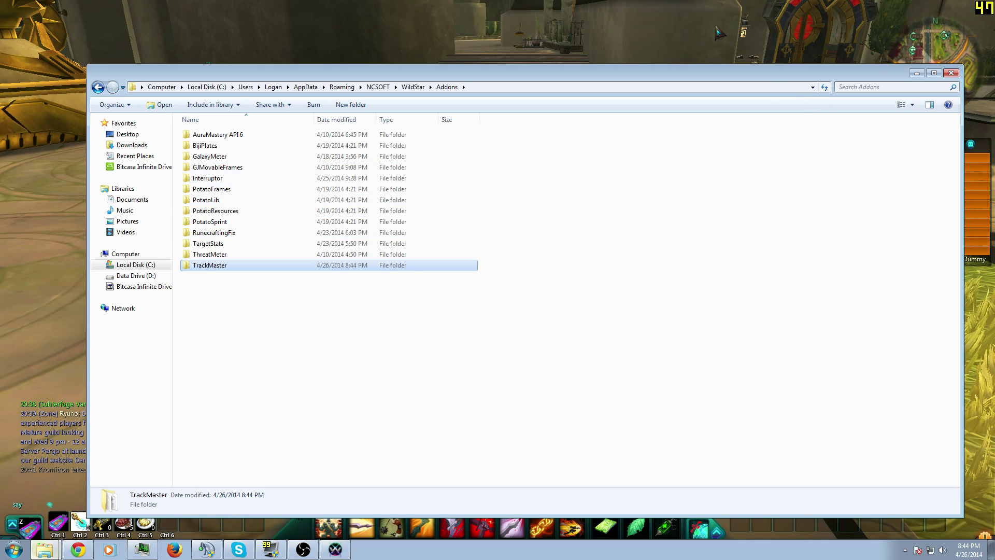
pyautogui.click(951, 74)
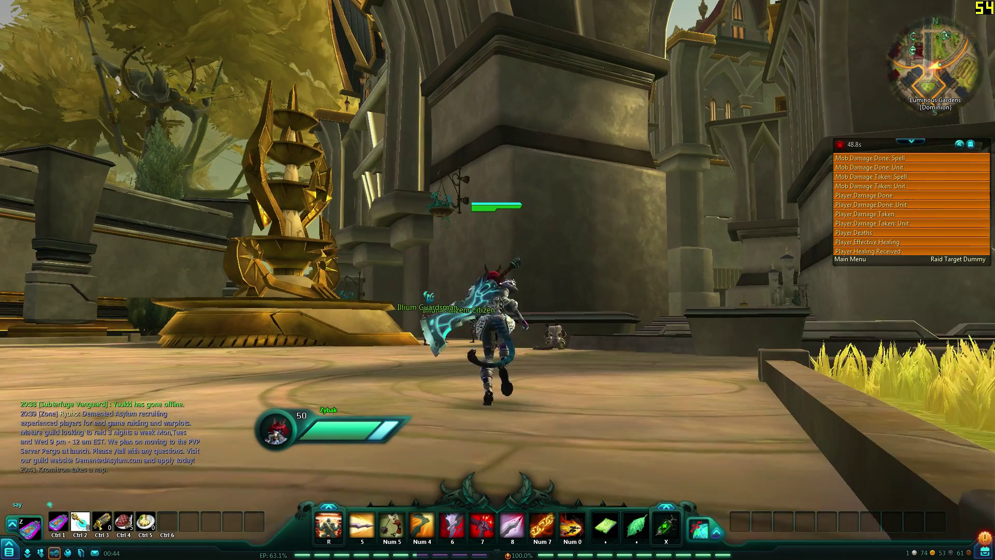
# - Return to WildStar and reload the game interface with the /reloadui chat command
pyautogui.write('/re')
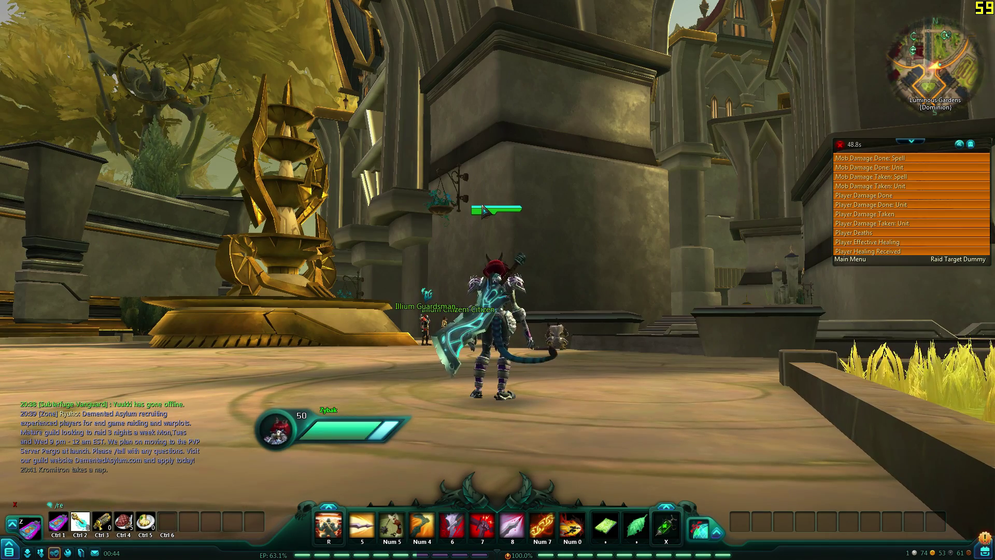
pyautogui.write('loadui')
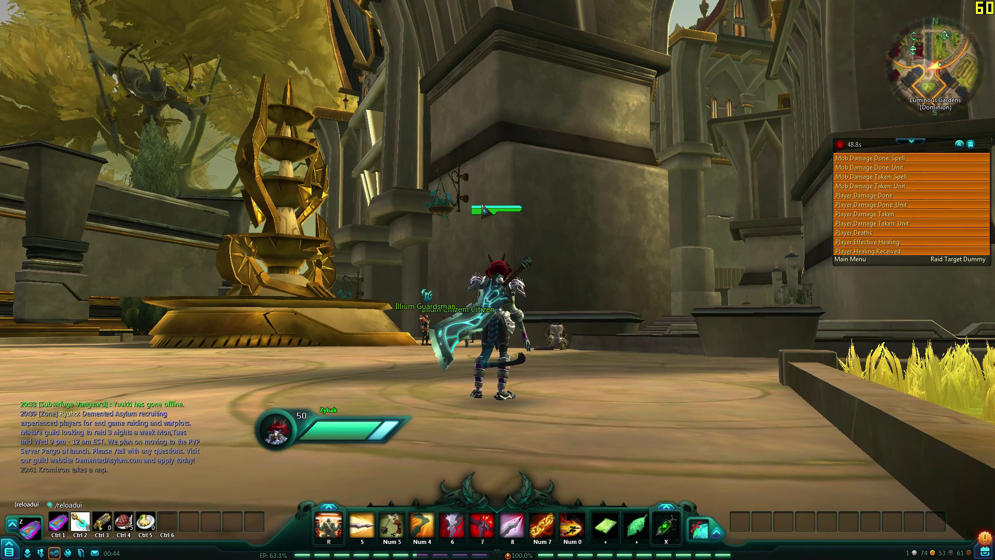
pyautogui.press('Return')
# - Find TrackMaster in the addon settings list, check its load rules, and return to the game
pyautogui.press('Escape')
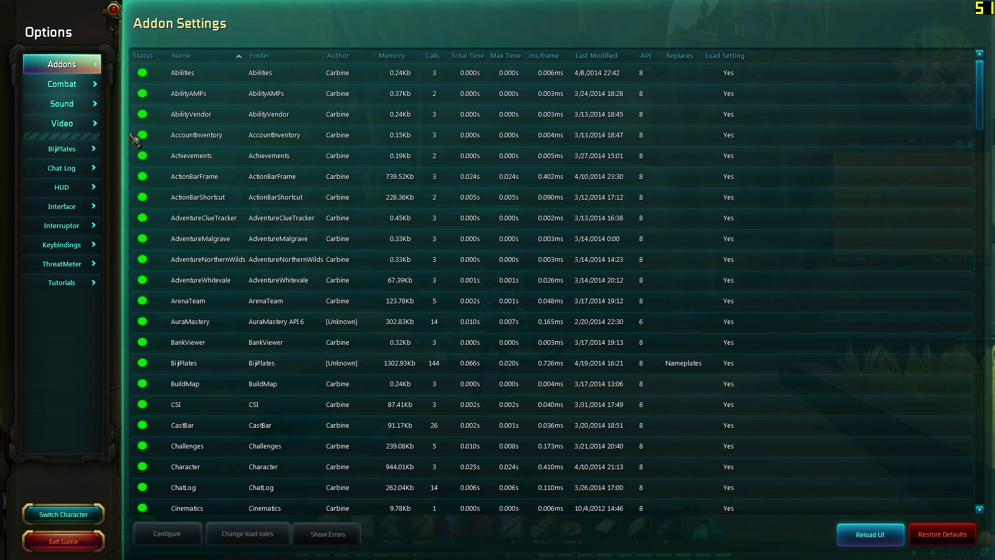
pyautogui.moveTo(978, 102); pyautogui.dragTo(924, 93)
pyautogui.click(228, 56)
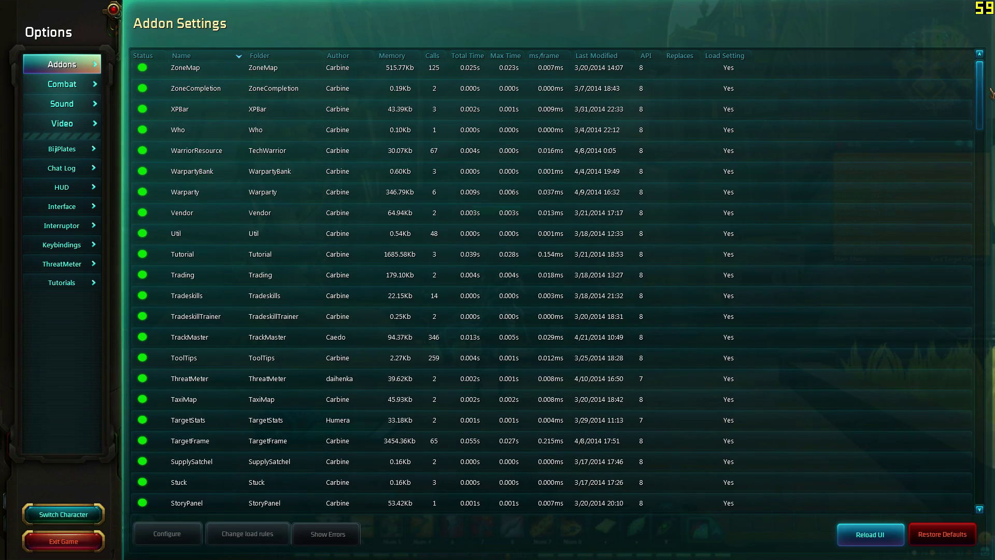
pyautogui.click(188, 56)
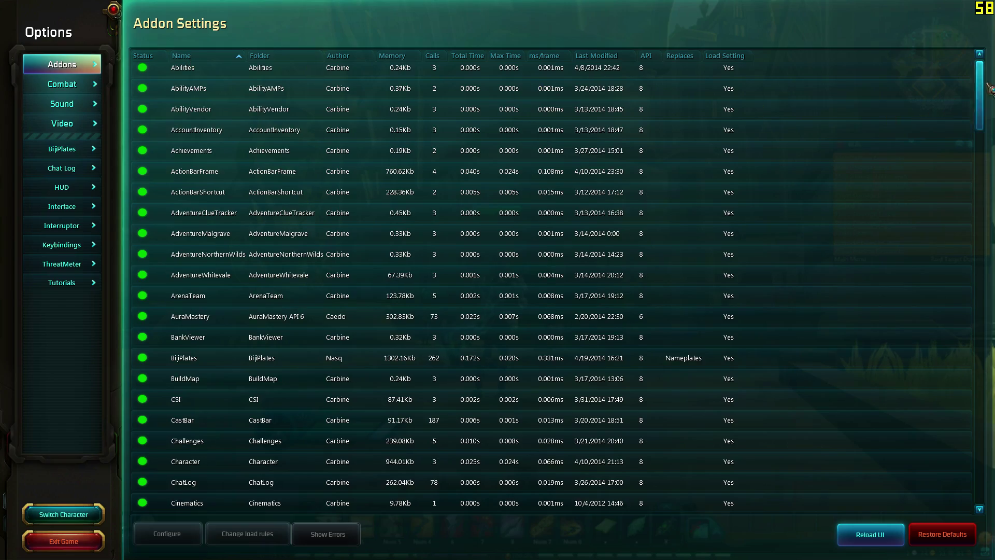
pyautogui.moveTo(989, 88); pyautogui.dragTo(987, 435)
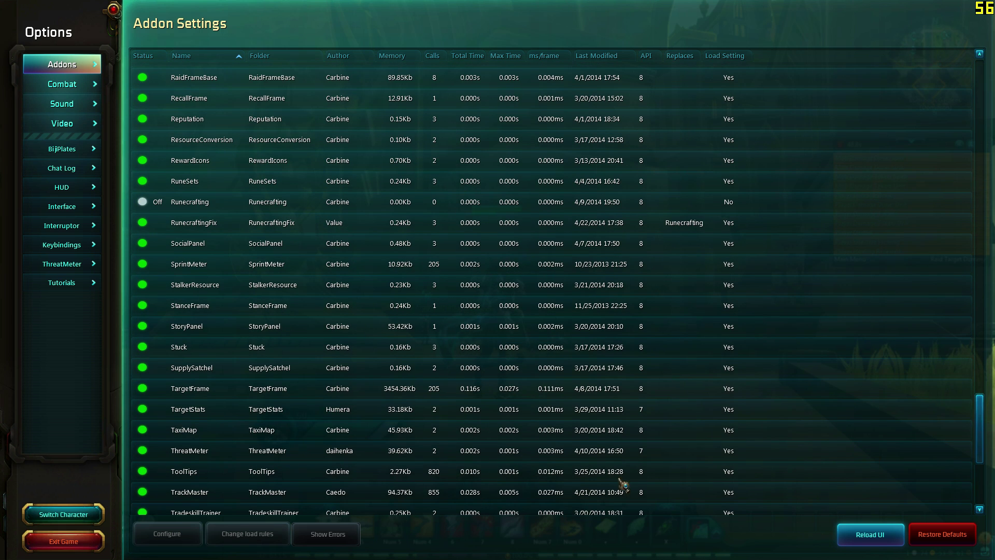
pyautogui.click(293, 493)
pyautogui.click(293, 494)
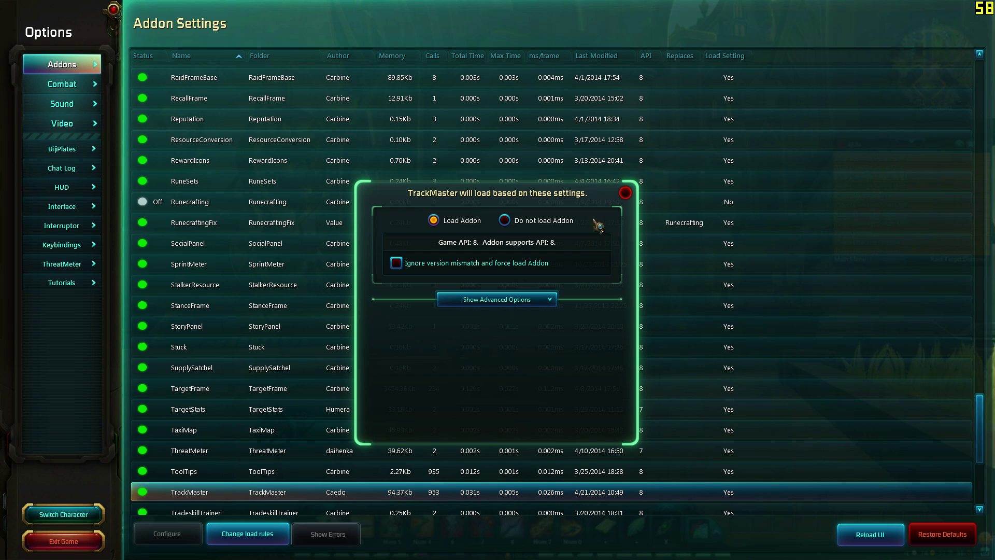
pyautogui.click(625, 194)
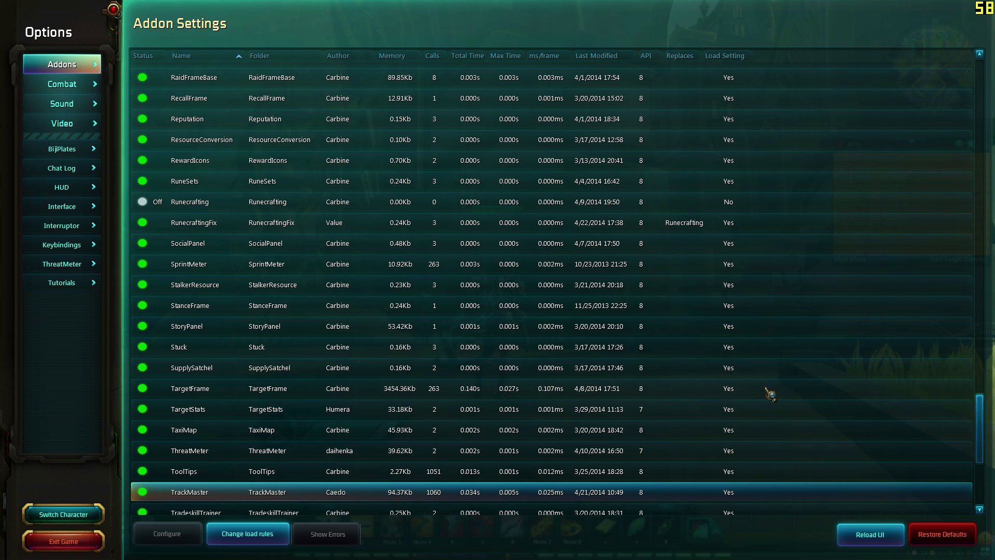
pyautogui.press('Escape')
# - Target the Illium Janitor and the Illium Guardsman near the fountain and look around the plaza
pyautogui.click(557, 336)
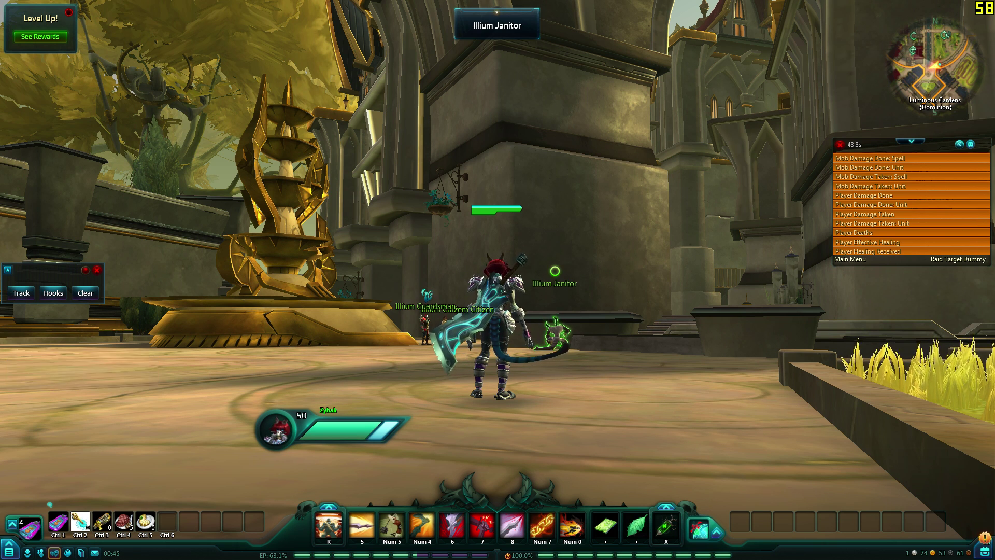
pyautogui.moveTo(557, 336); pyautogui.dragTo(534, 353)
pyautogui.click(517, 162)
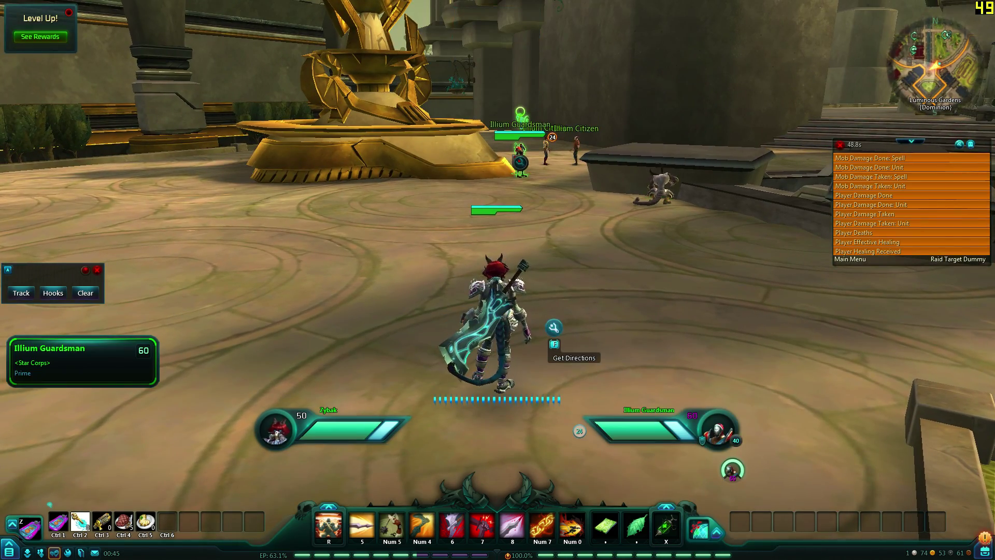
pyautogui.moveTo(515, 165); pyautogui.dragTo(674, 228)
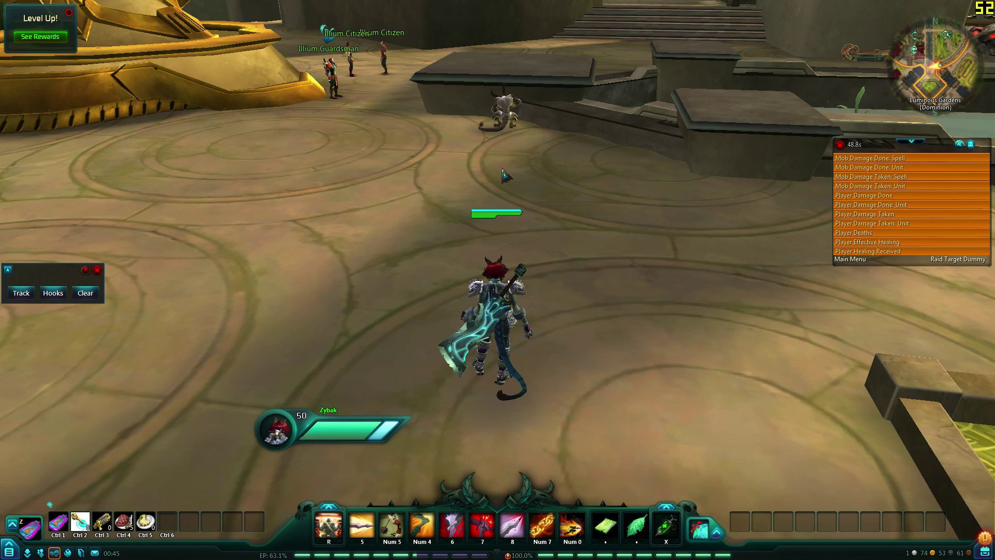
pyautogui.moveTo(491, 182); pyautogui.dragTo(362, 184)
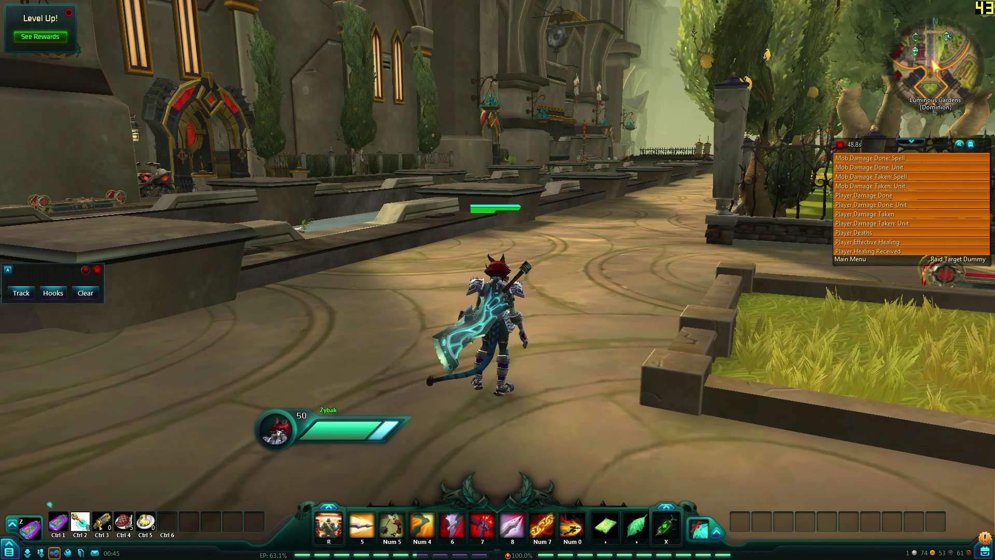
pyautogui.moveTo(449, 240); pyautogui.dragTo(311, 240)
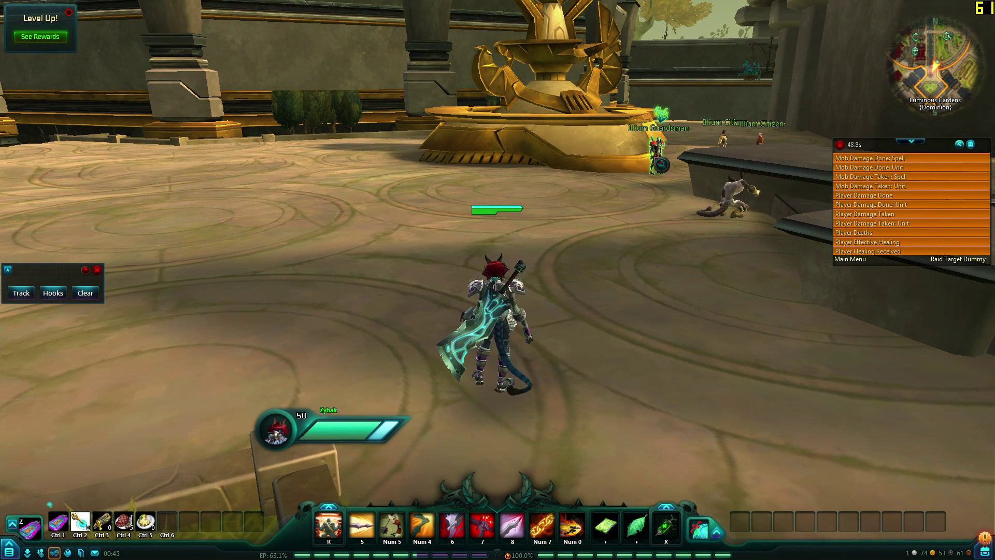
# - Target the Illium Guardsman, track him with TrackMaster, and run around the plaza to check the dotted guide line
pyautogui.press('Tab')
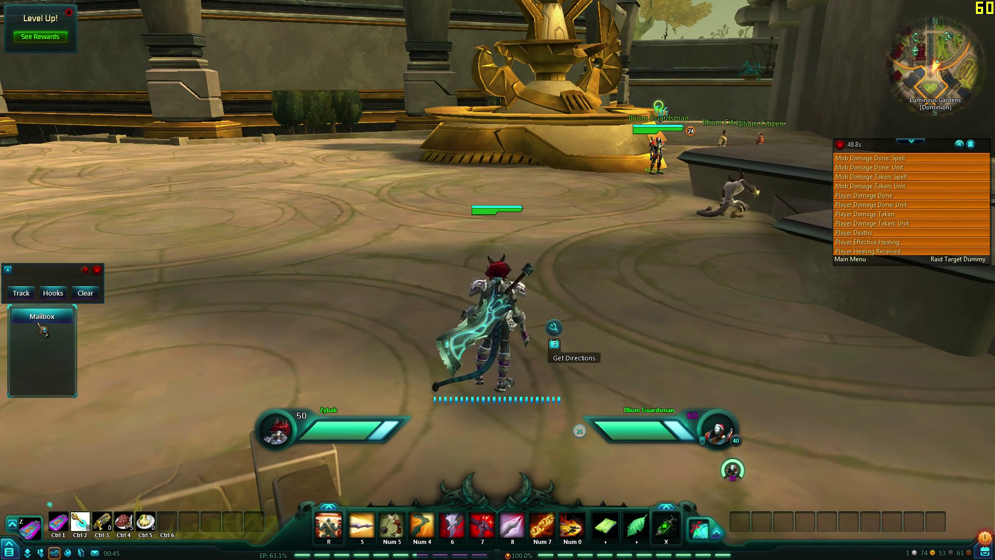
pyautogui.press('f')
pyautogui.press('w')
pyautogui.press('a')
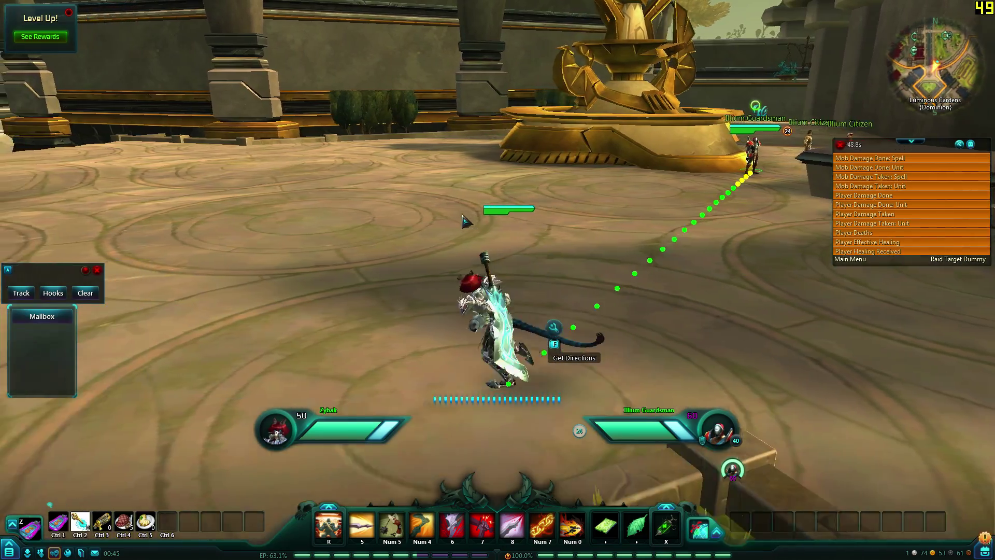
pyautogui.press('w')
pyautogui.press('a')
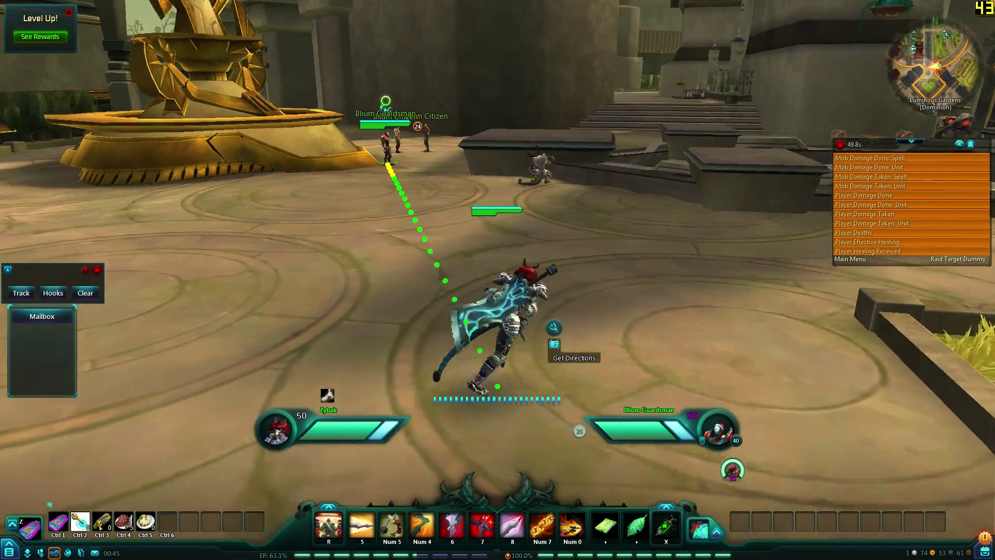
pyautogui.press('d')
pyautogui.press('a')
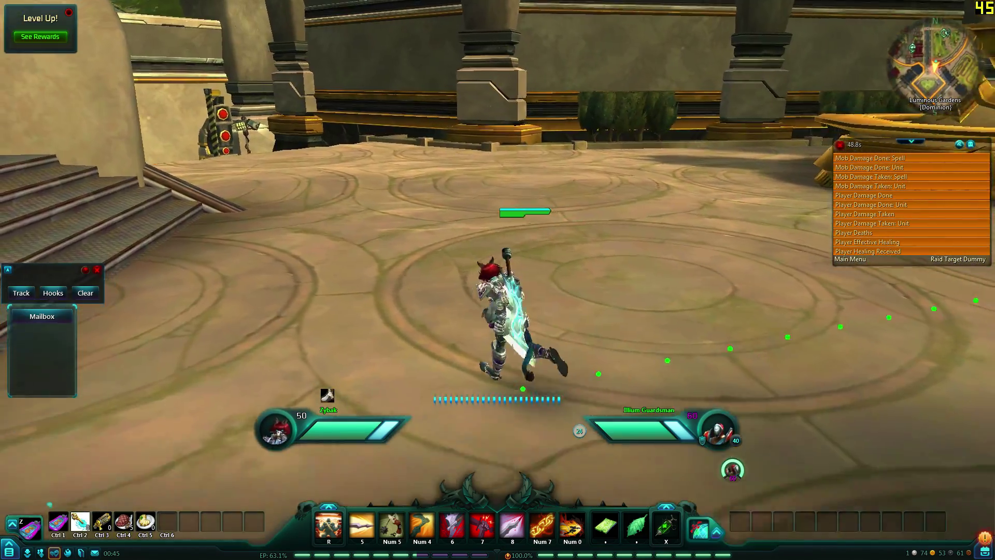
pyautogui.press('d')
pyautogui.press('Escape')
# - Switch the tracking line to the Illium Janitor and to an Illium Citizen by targeting each, and clear the target
pyautogui.press('d')
pyautogui.click(730, 158)
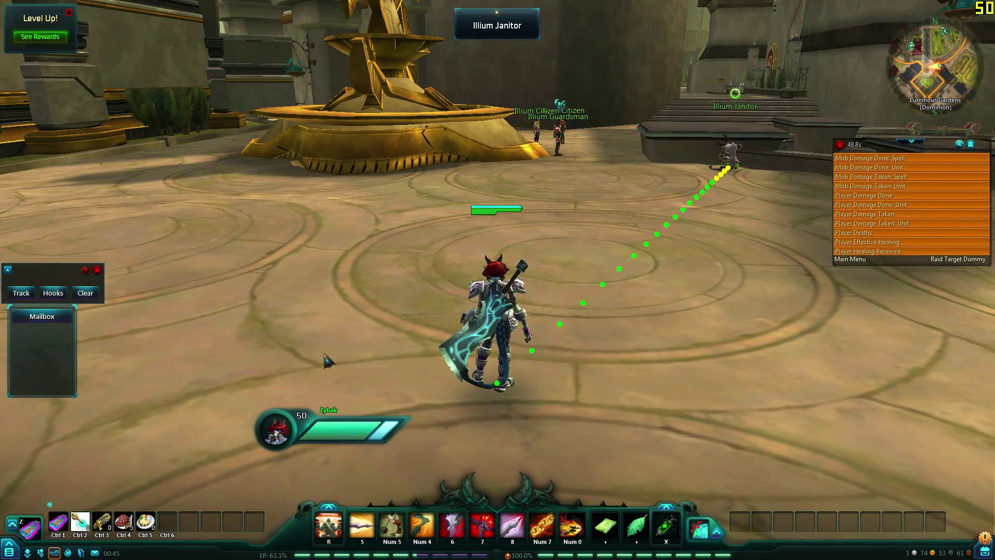
pyautogui.press('a')
pyautogui.click(561, 139)
pyautogui.press('d')
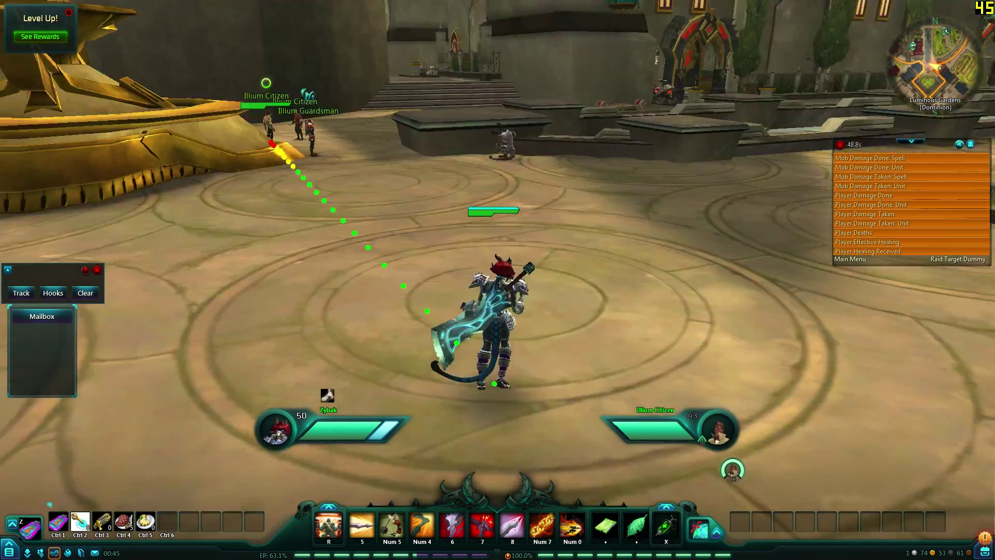
pyautogui.press('Escape')
# - Target the Illium Janitor again and follow the tracking line up to him, jumping onto the nearby stone ledge
pyautogui.press('a')
pyautogui.click(244, 155)
pyautogui.press('a')
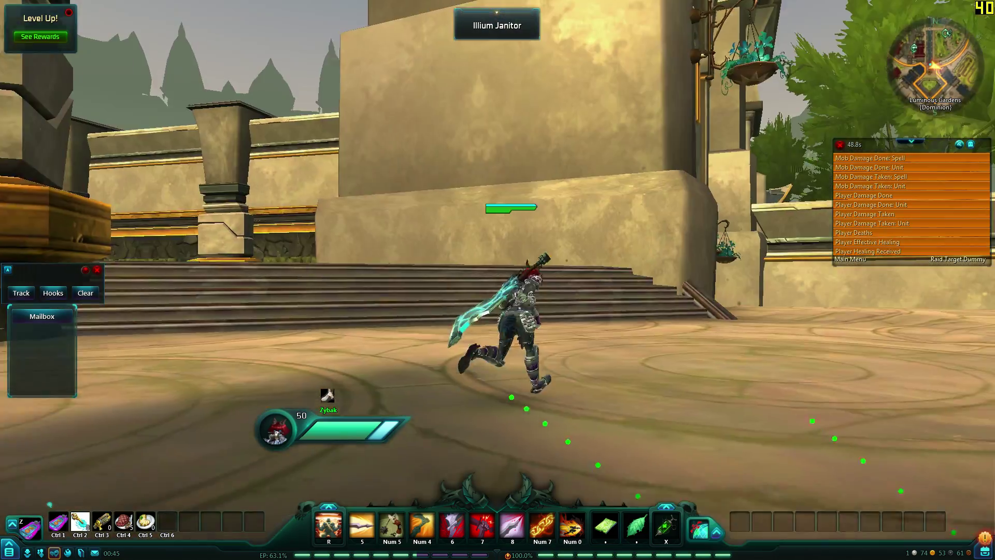
pyautogui.press('d')
pyautogui.press('w')
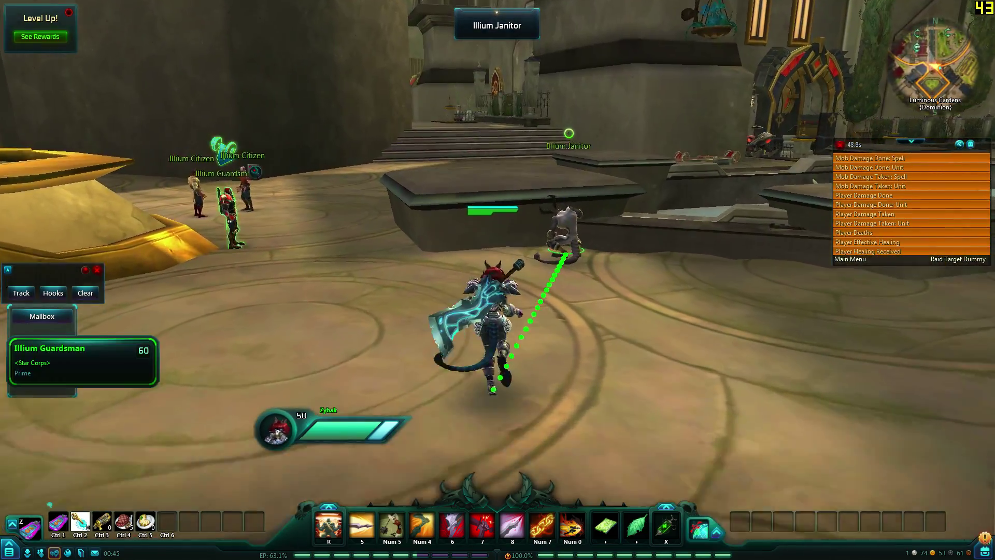
pyautogui.press('space')
pyautogui.press('a')
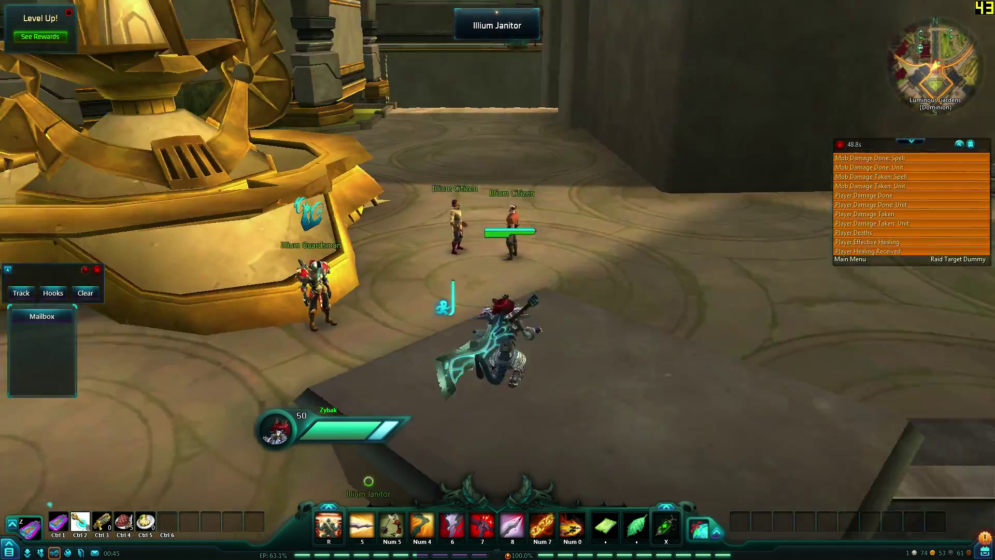
# - Jump down from the ledge, target an Illium Citizen by the fountain, and move around to check tracking at close range
pyautogui.press('space')
pyautogui.click(421, 270)
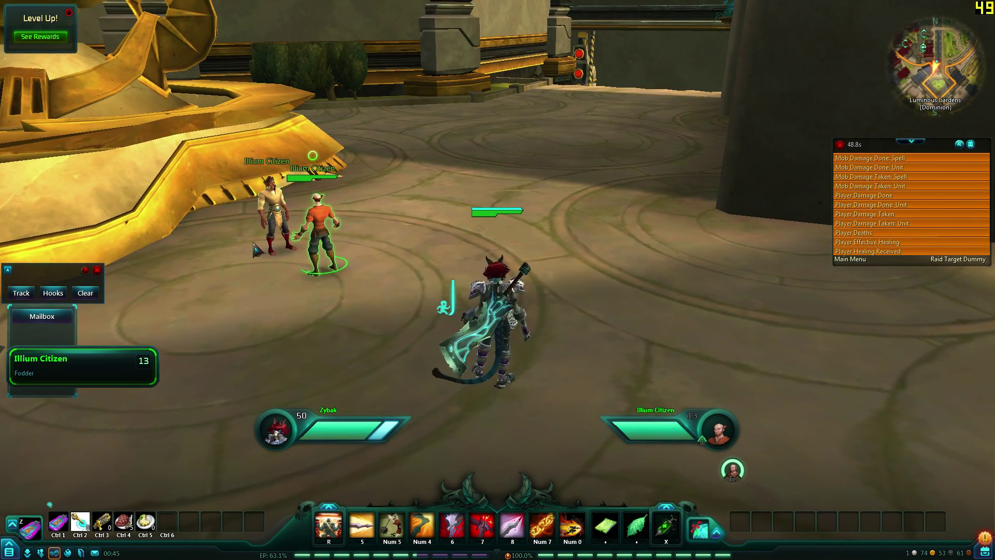
pyautogui.press('a')
pyautogui.press('w')
pyautogui.press('a')
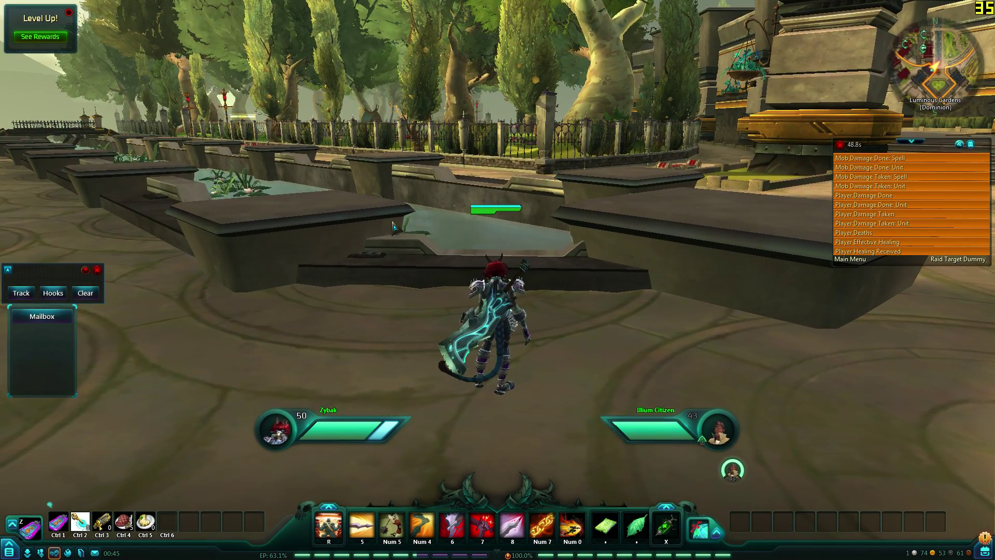